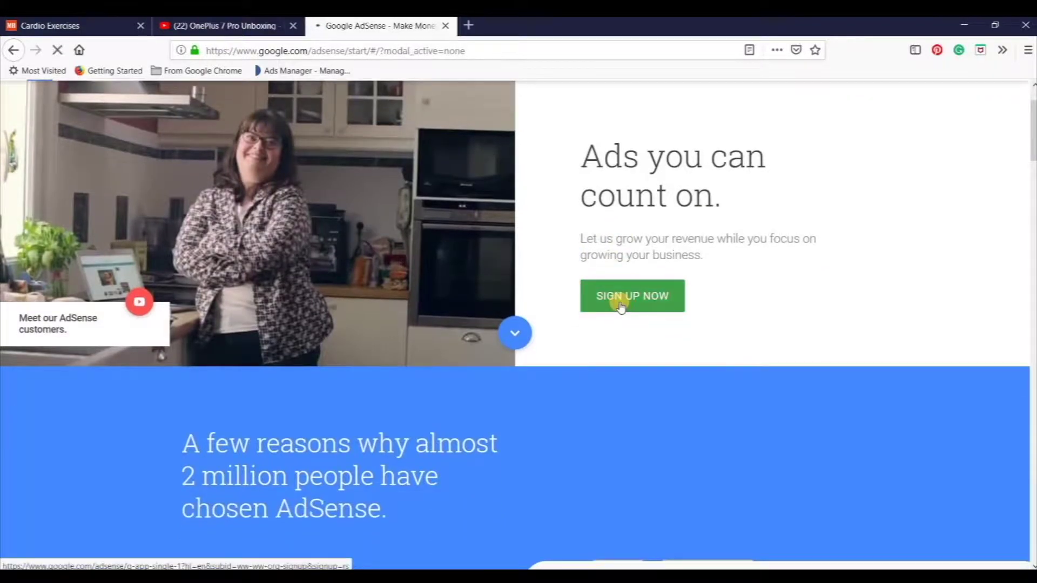
Start the AdSense sign-up and fill in the saved contact email address.
left_click(620, 305)
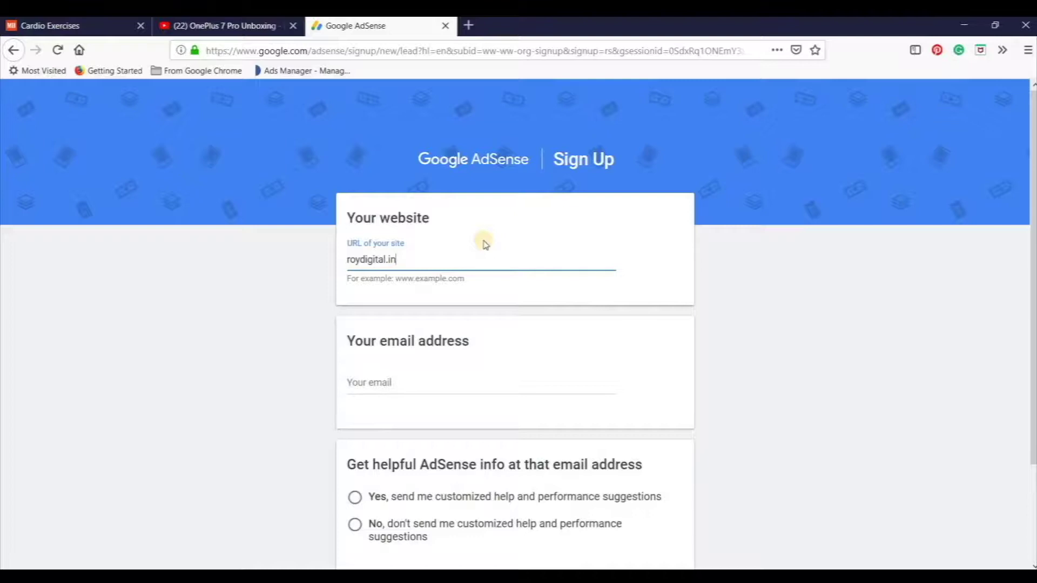
left_click(424, 388)
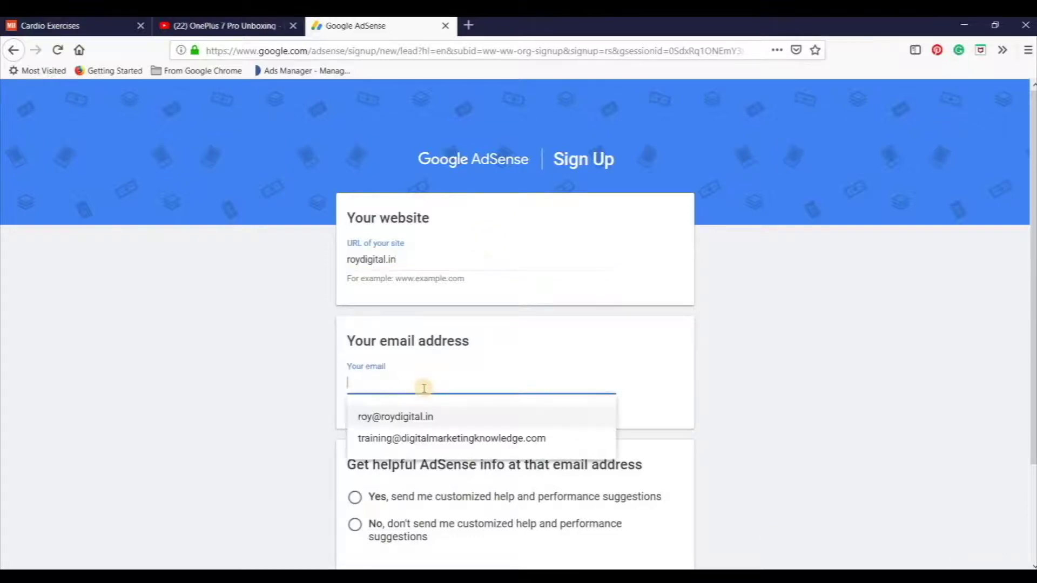
left_click(398, 416)
Opt in to customized performance suggestions and save the sign-up details.
scroll(750, 458, "down", 4)
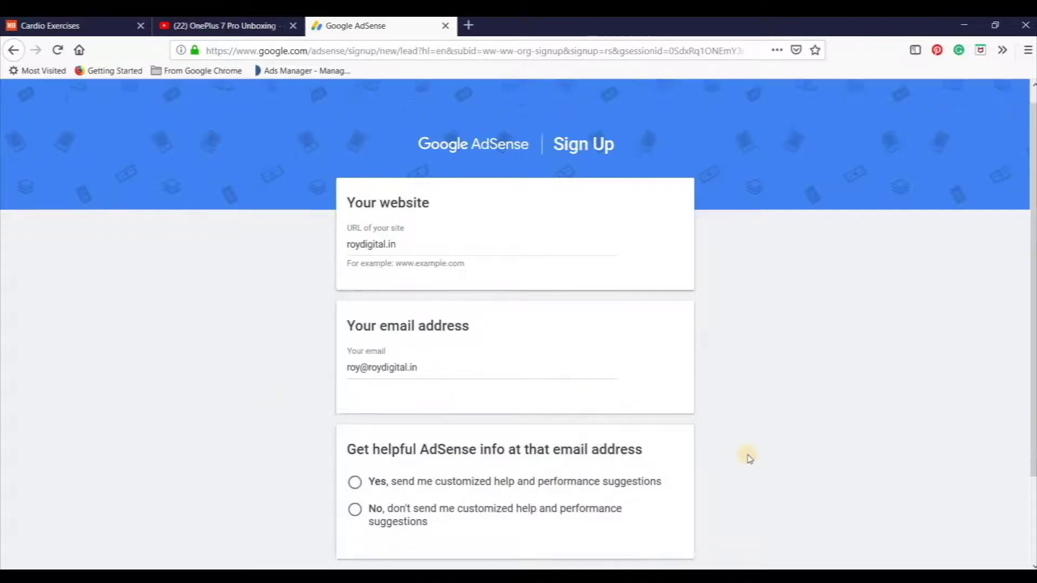
left_click(354, 407)
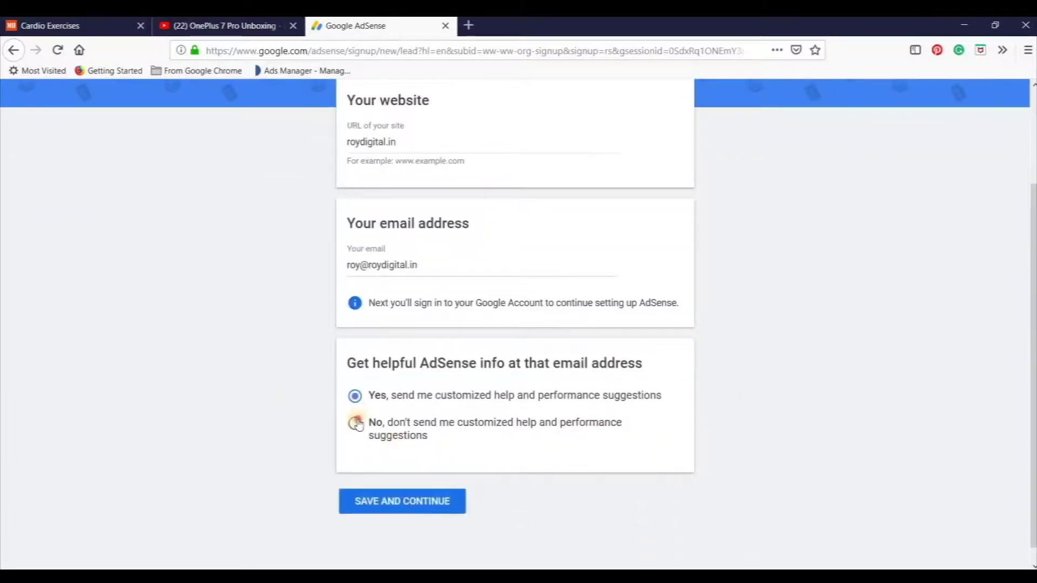
left_click(447, 435)
left_click(453, 404)
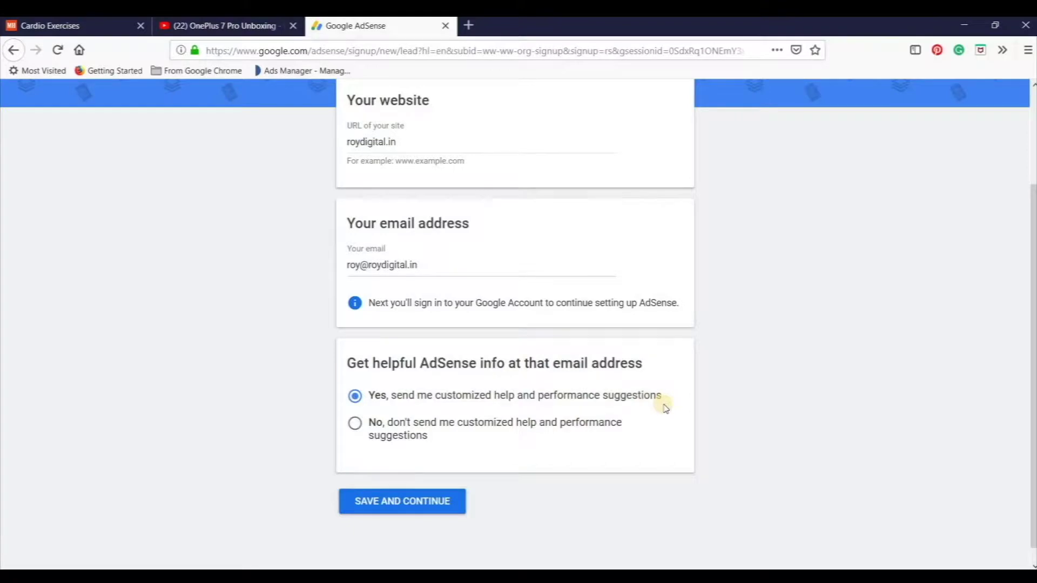
scroll(684, 443, "up", 1)
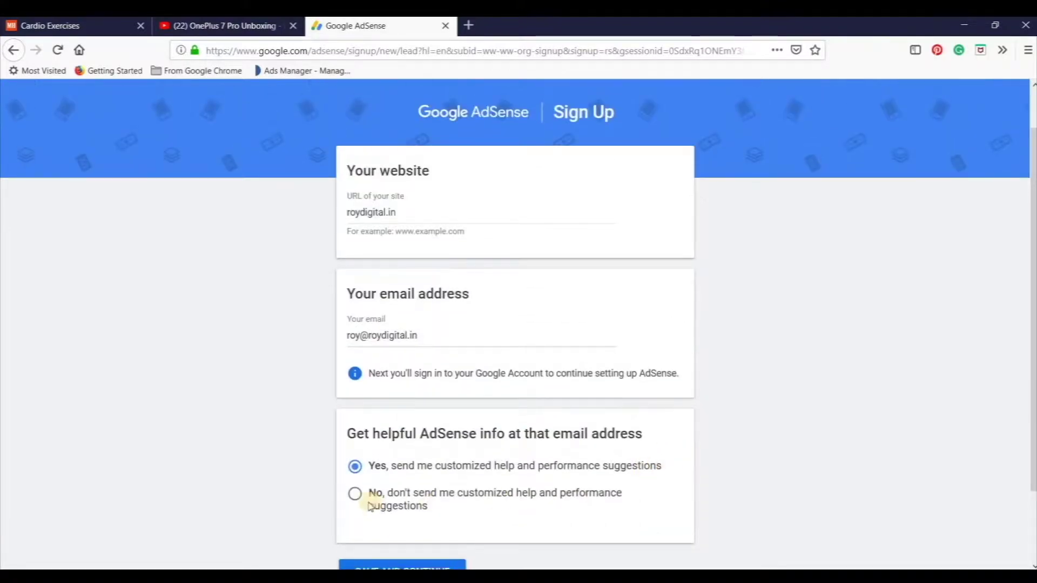
scroll(373, 494, "down", 2)
left_click(387, 485)
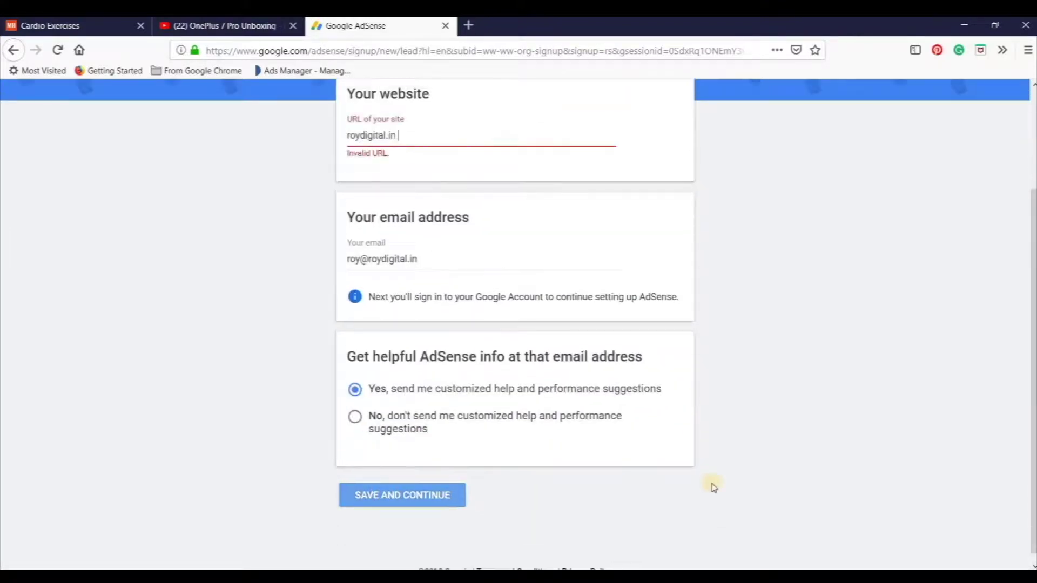
scroll(317, 365, "down", 1)
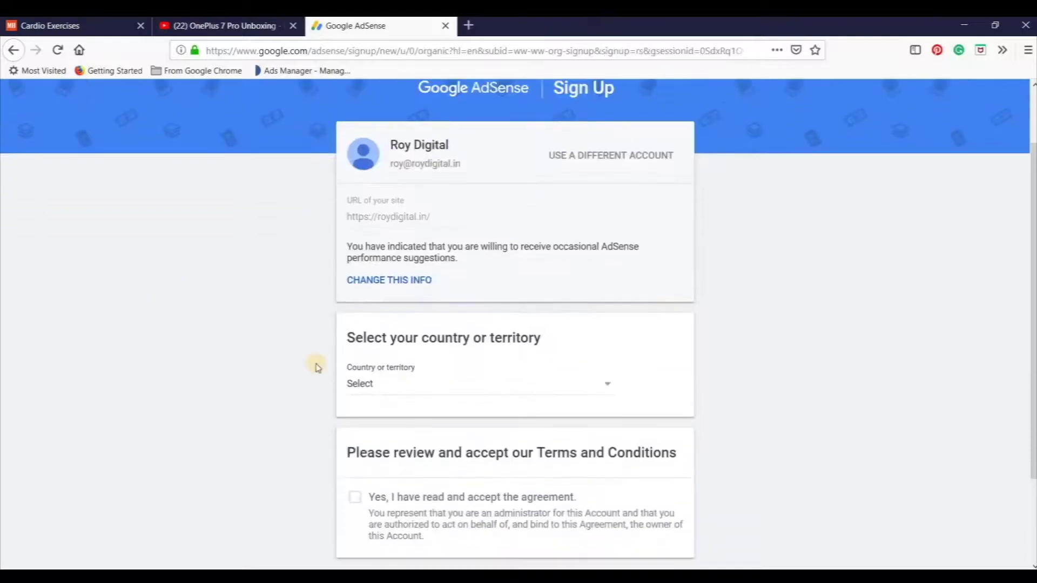
Set the country or territory to India.
scroll(317, 367, "down", 2)
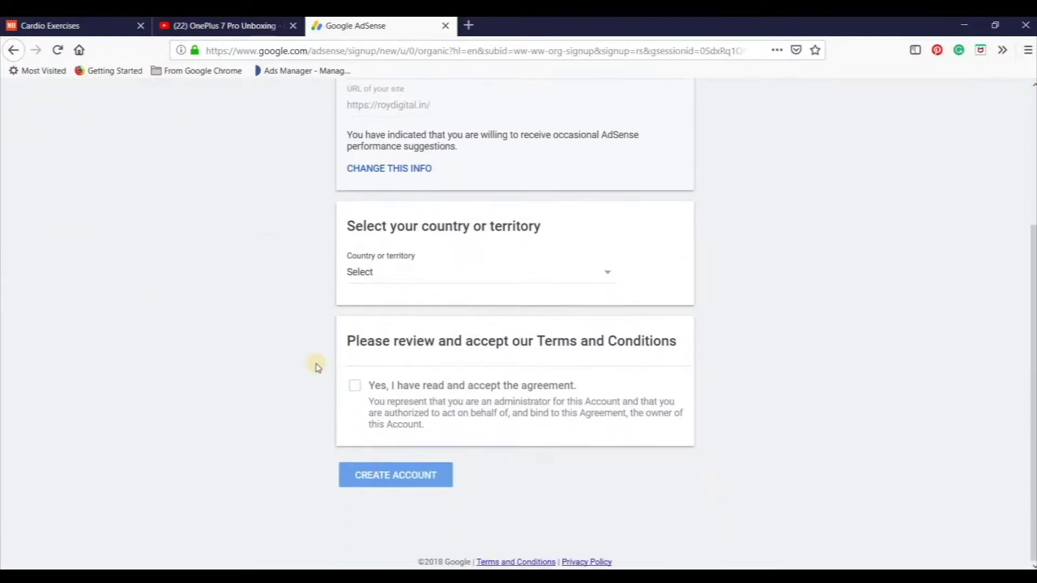
scroll(317, 367, "up", 3)
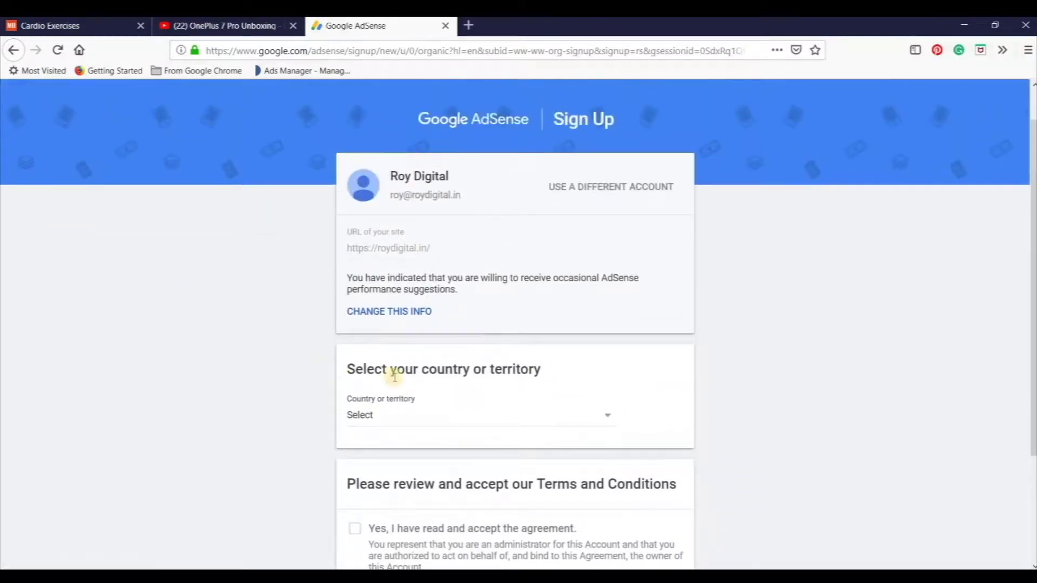
left_click(459, 425)
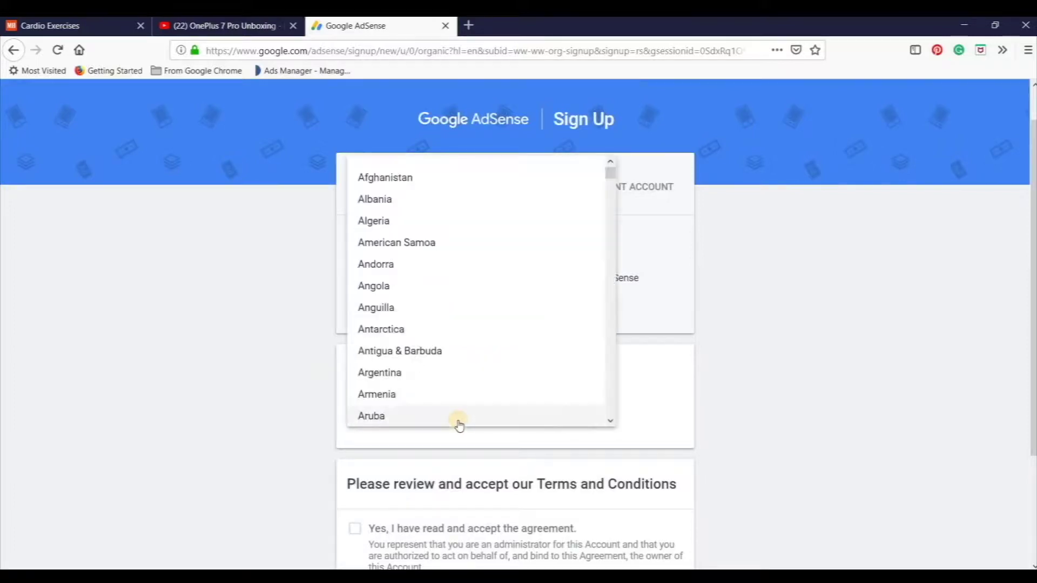
type("india")
key("Return")
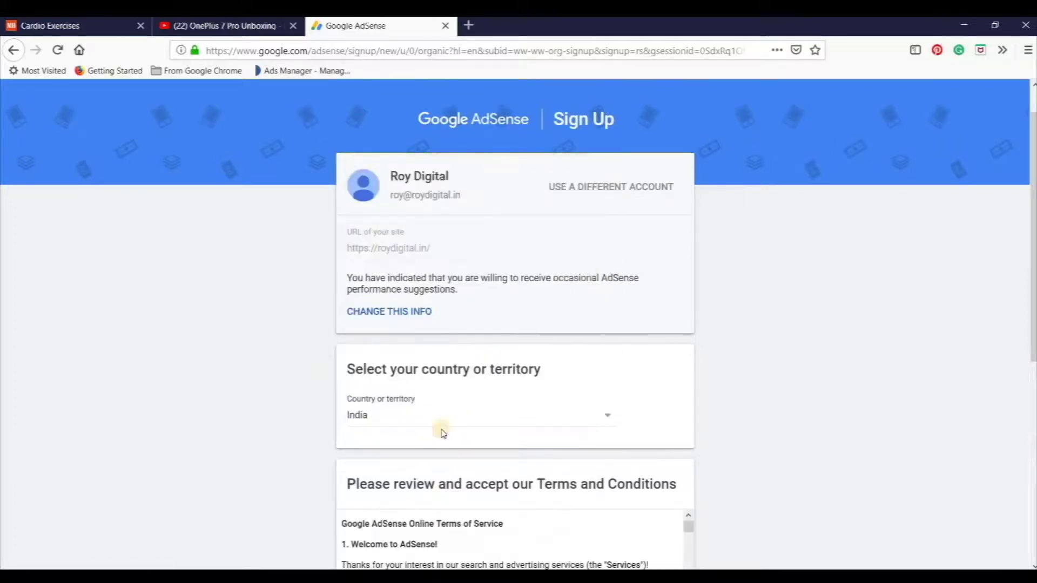
Accept the AdSense terms and conditions and create the account.
scroll(525, 420, "down", 5)
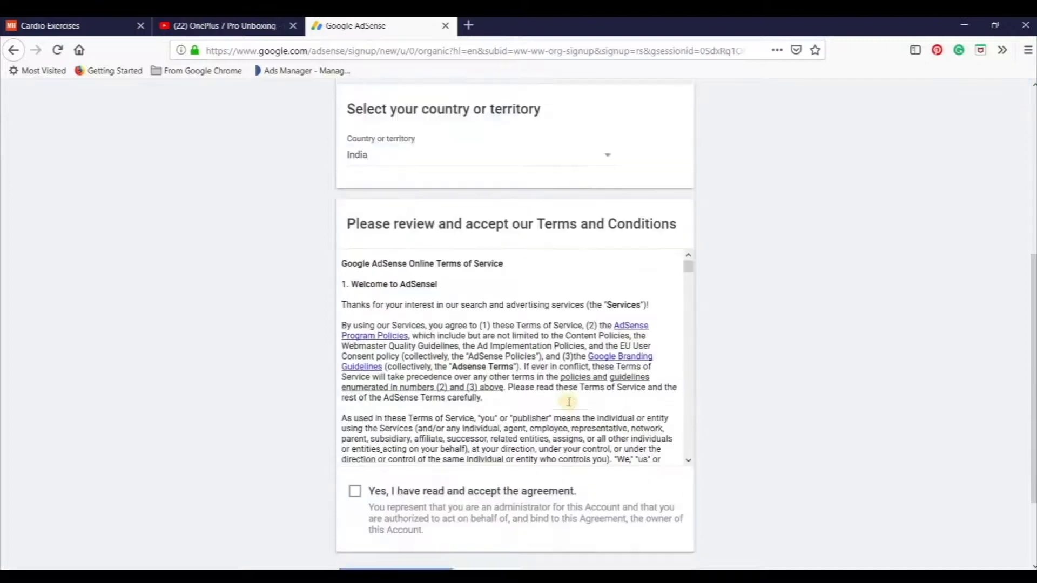
scroll(567, 400, "down", 5)
left_click(355, 465)
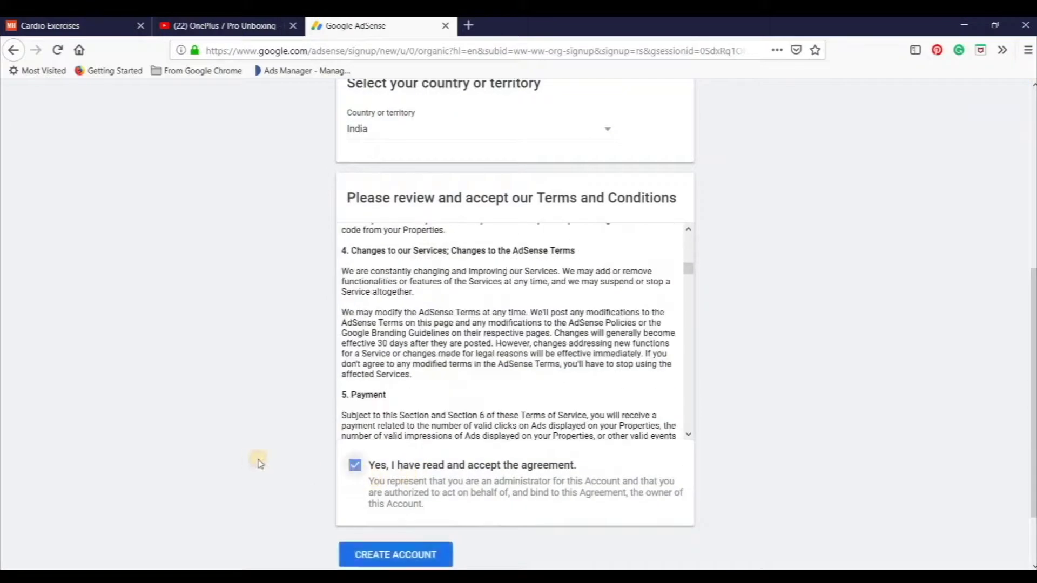
scroll(371, 464, "down", 3)
key("Return")
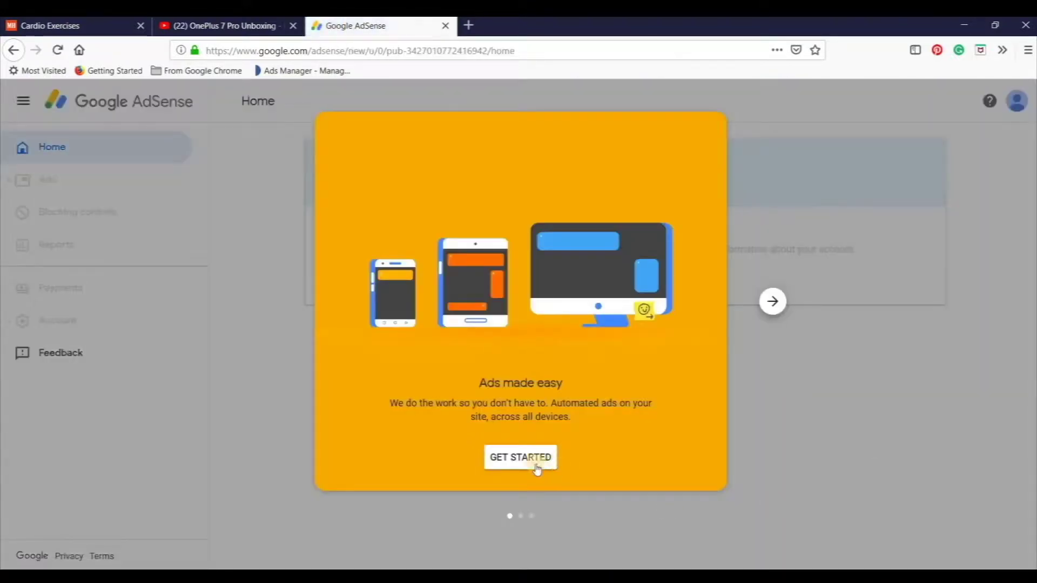
Dismiss the welcome message and look over the payment address form.
left_click(536, 464)
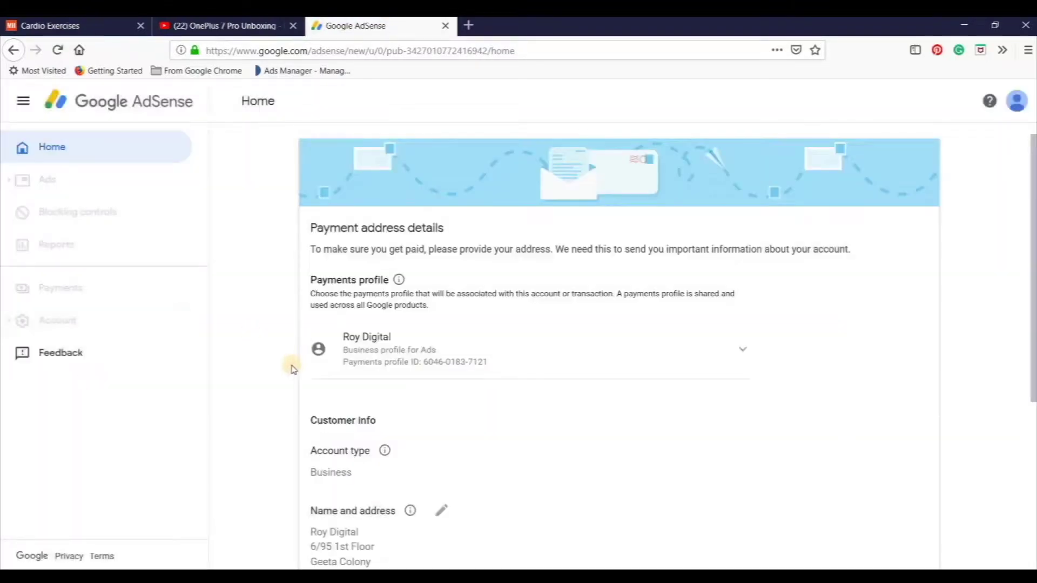
scroll(290, 363, "down", 3)
scroll(331, 359, "down", 1)
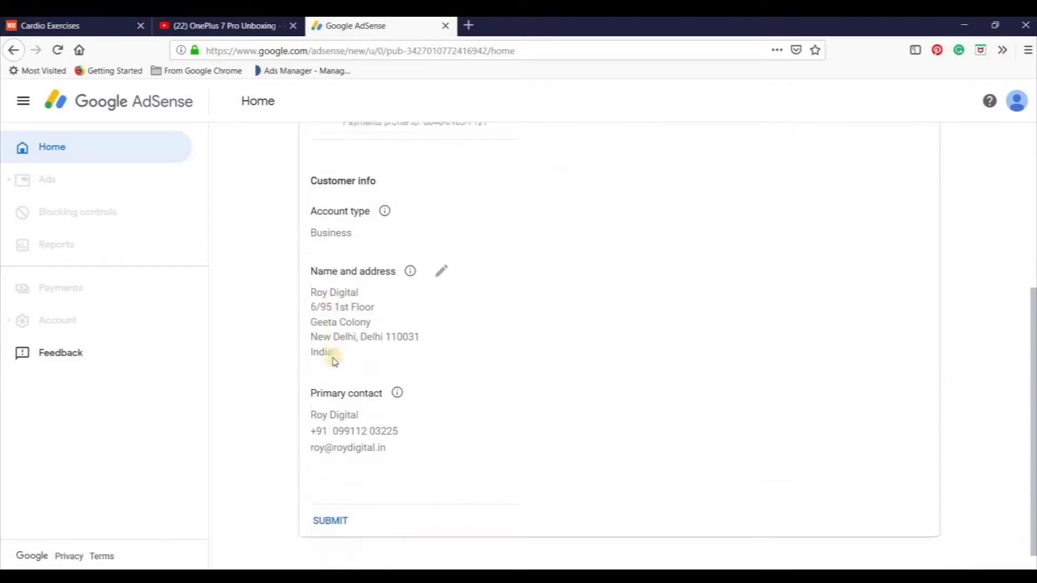
scroll(400, 391, "up", 2)
scroll(431, 405, "up", 2)
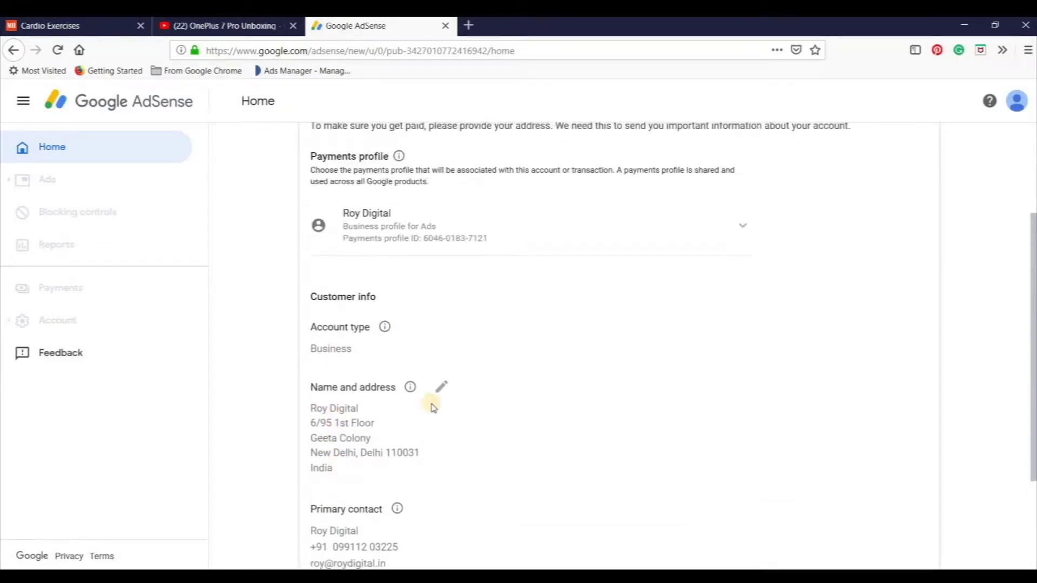
scroll(430, 405, "down", 4)
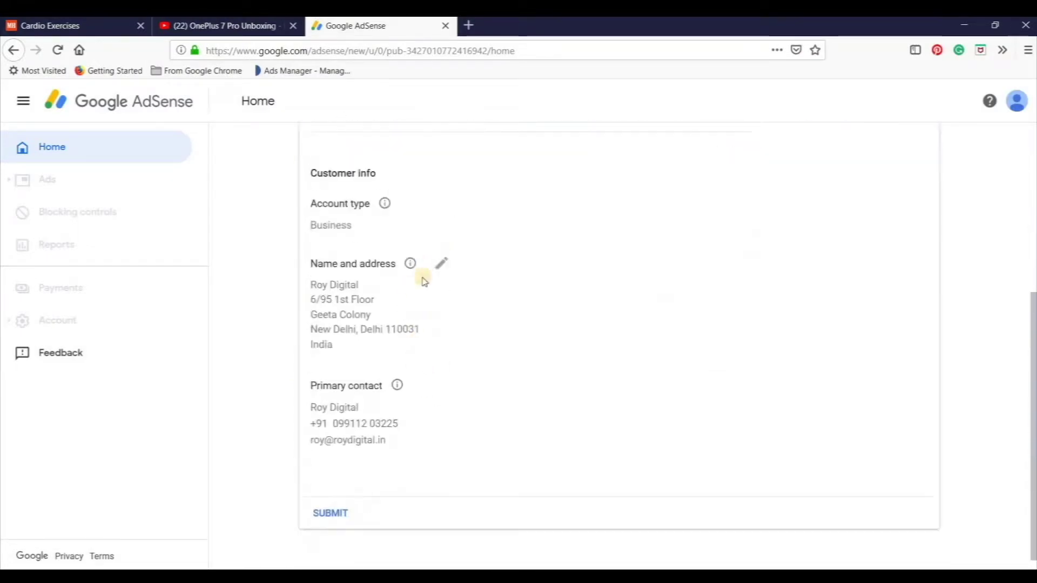
scroll(373, 289, "up", 1)
Edit the payment address, replacing the first and second address lines with the new street address.
left_click(441, 325)
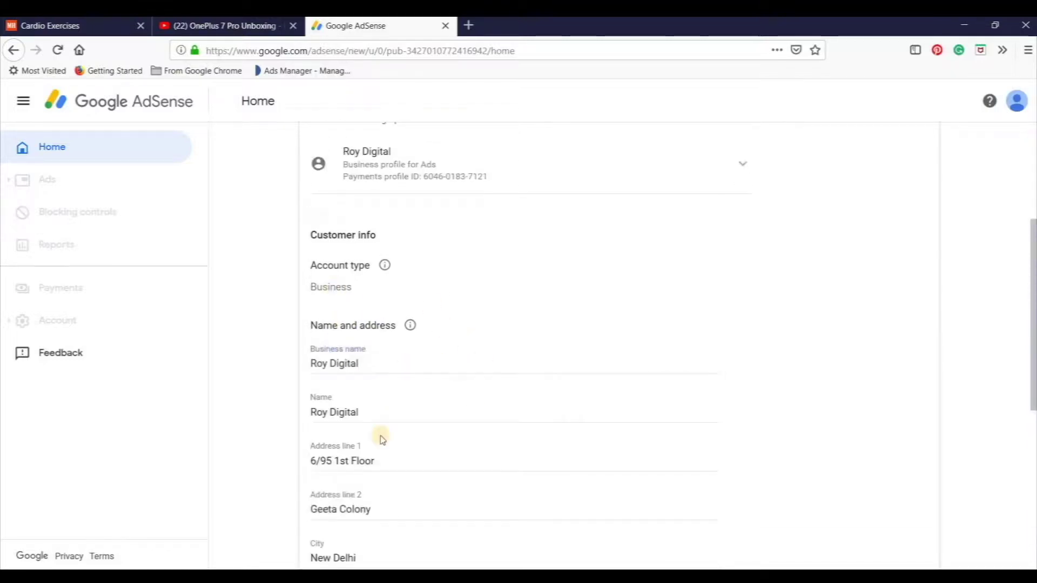
left_click_drag(382, 461, 232, 465)
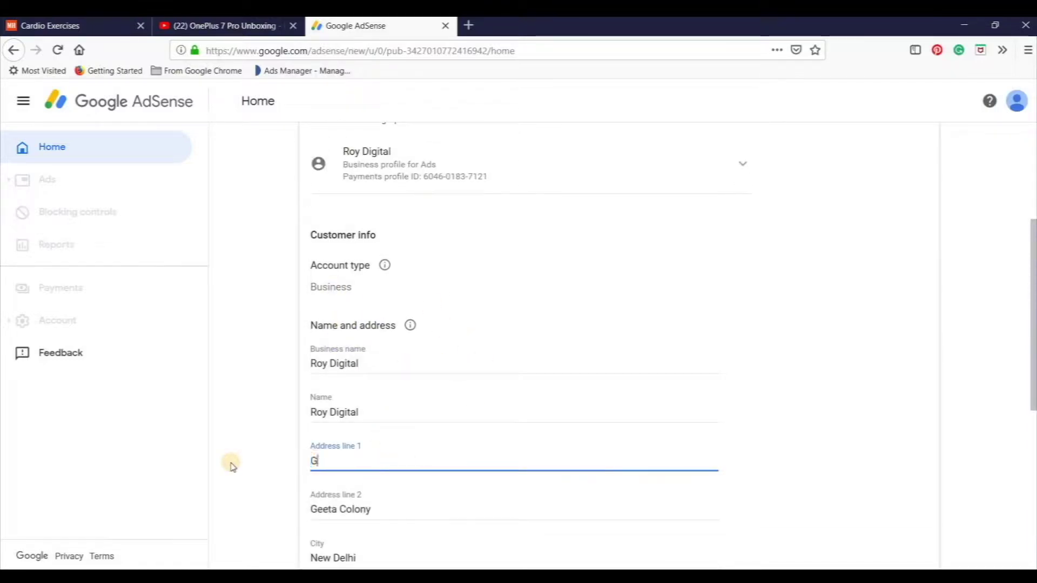
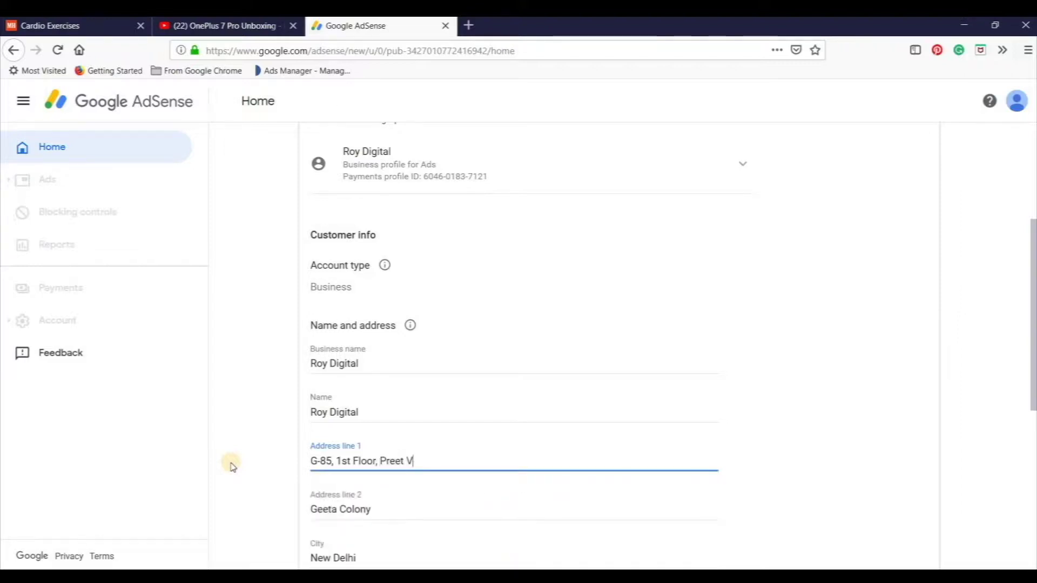
key("Tab")
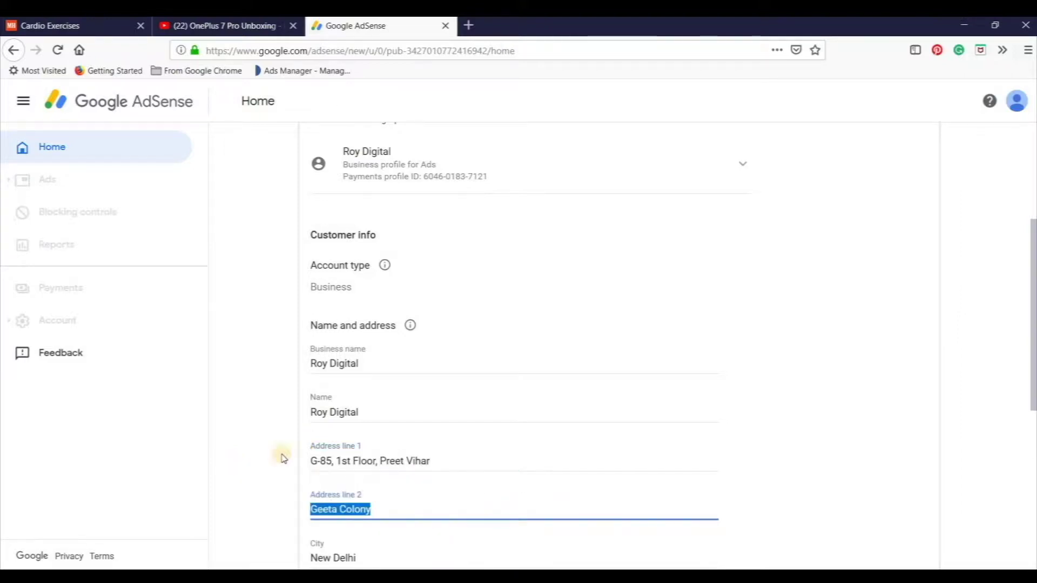
scroll(320, 456, "down", 4)
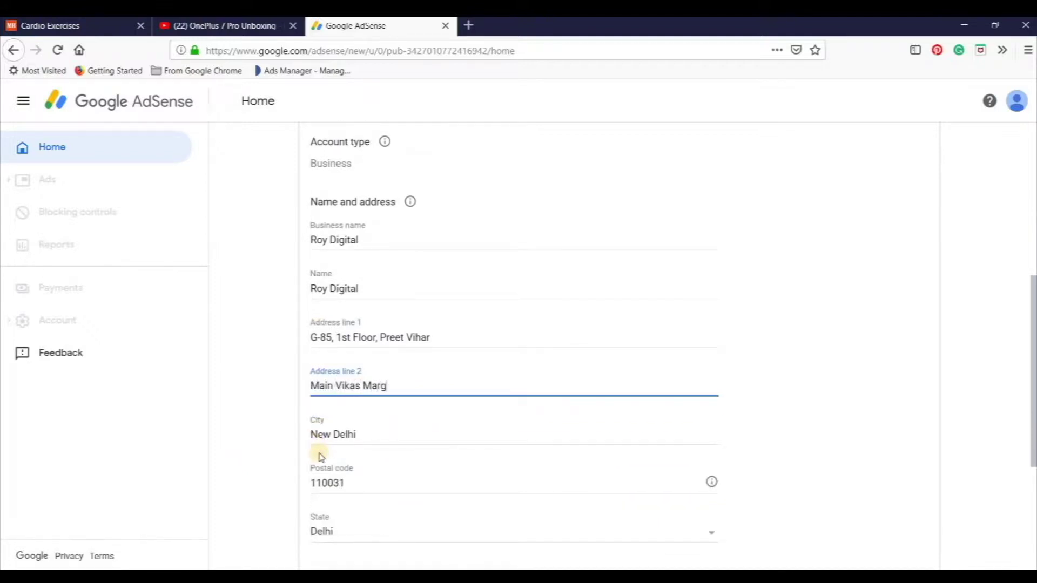
key("Tab")
key("Tab")
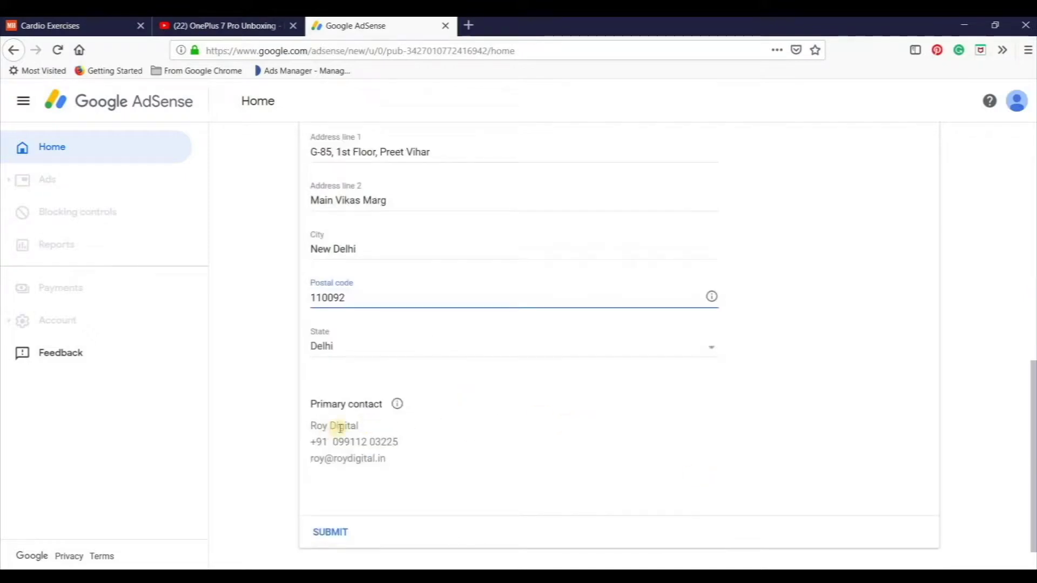
Submit the completed payment address details.
scroll(347, 451, "up", 8)
scroll(350, 517, "down", 5)
scroll(351, 517, "up", 5)
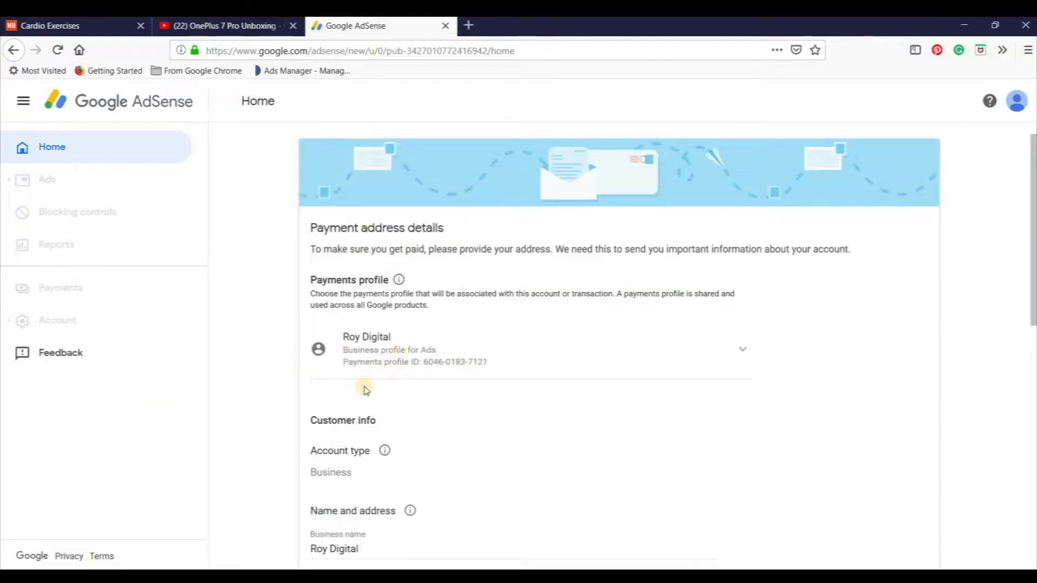
scroll(366, 391, "down", 10)
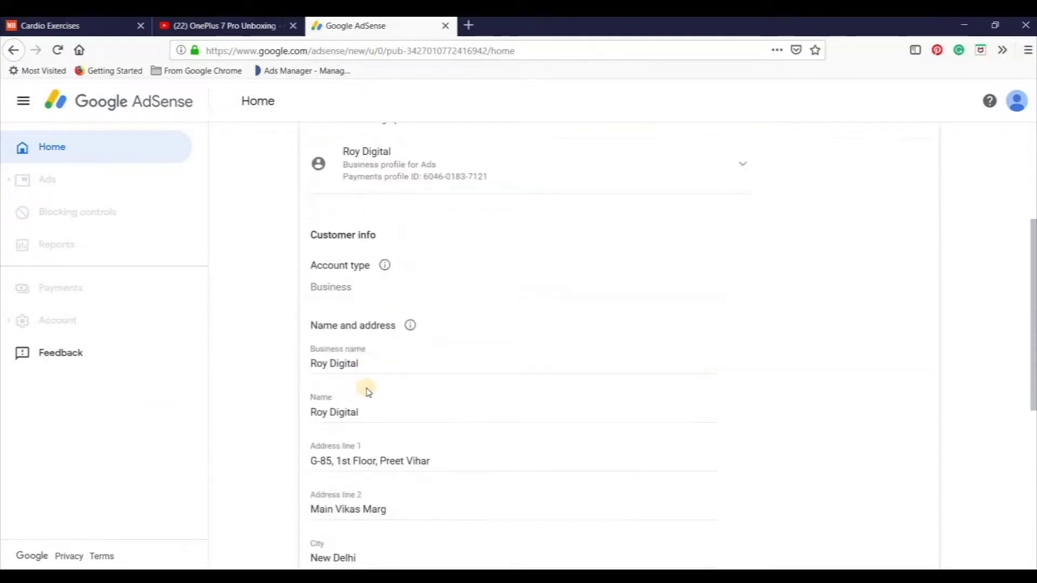
left_click(339, 519)
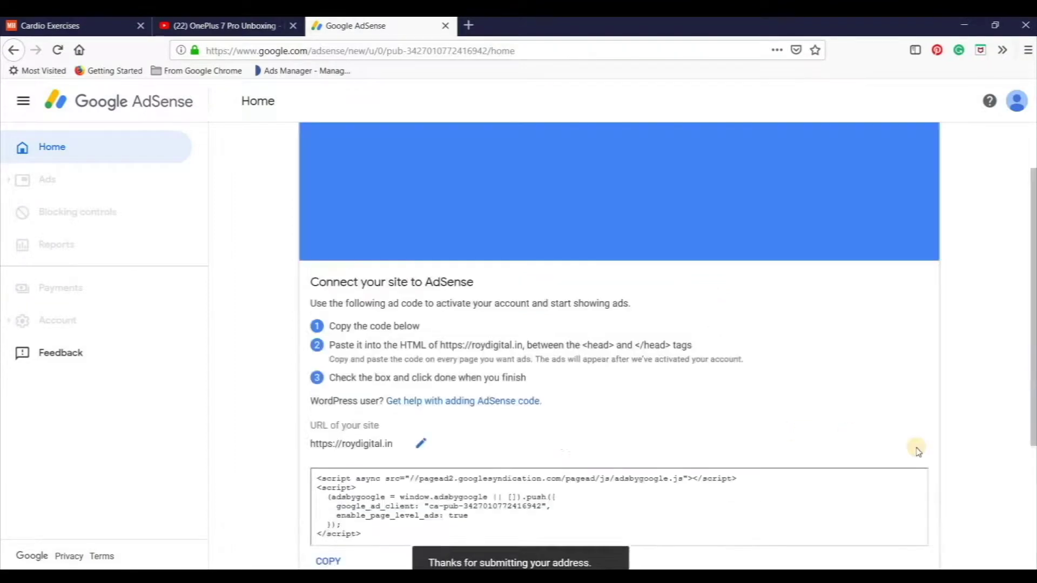
Select the ad code snippet and read the Step 2 pasting instruction.
scroll(329, 359, "down", 3)
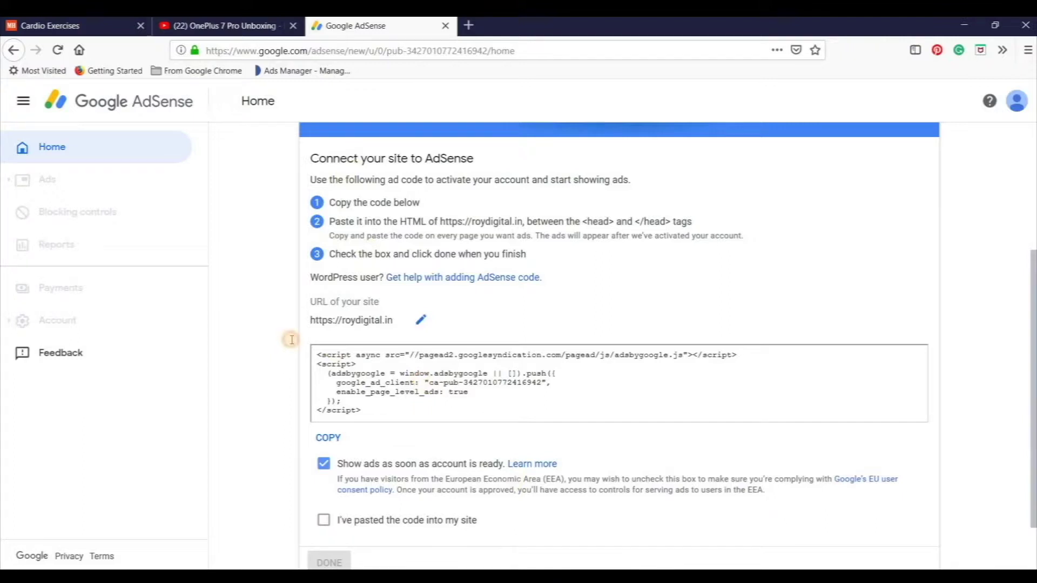
left_click(421, 383)
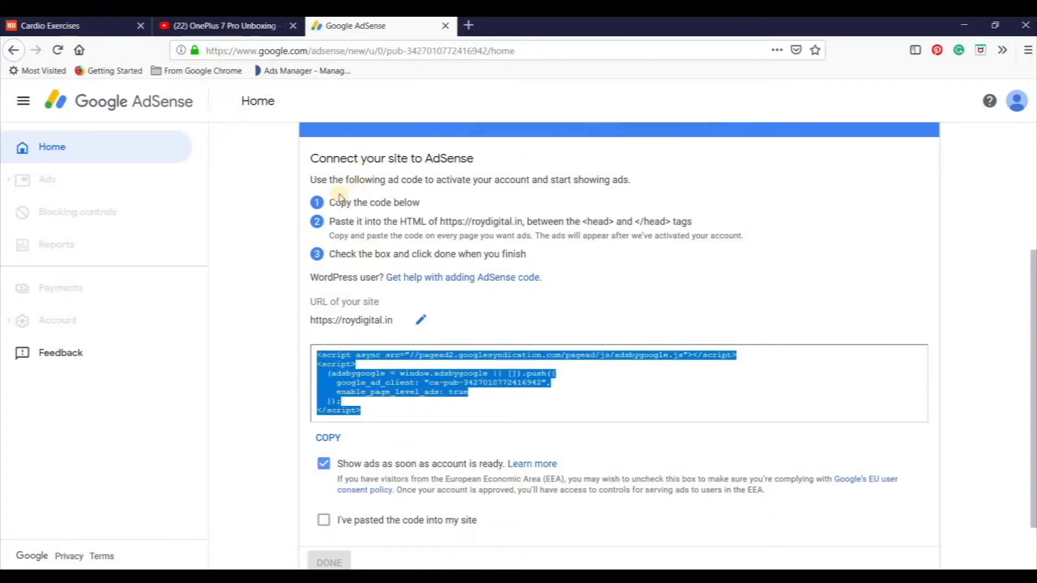
left_click_drag(424, 212, 691, 222)
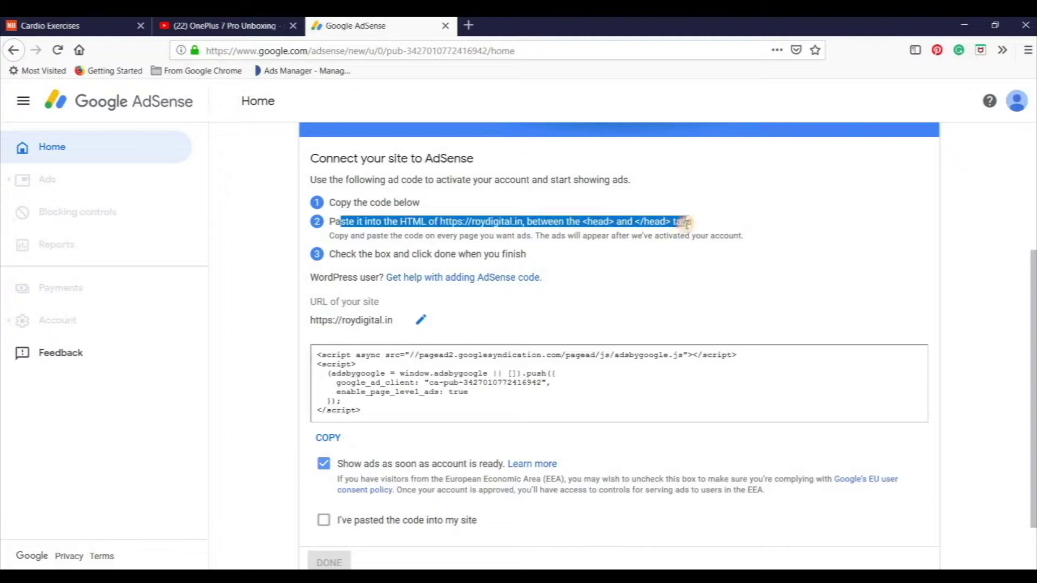
left_click(407, 416)
Copy the whole AdSense ad code and switch to the Chrome window.
scroll(406, 416, "down", 1)
scroll(371, 470, "up", 2)
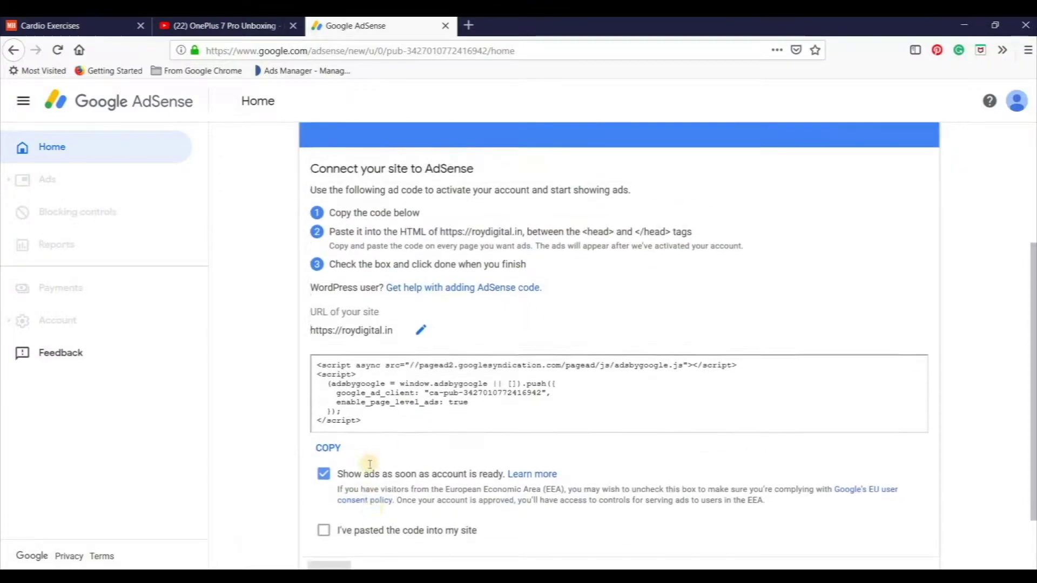
left_click(323, 420)
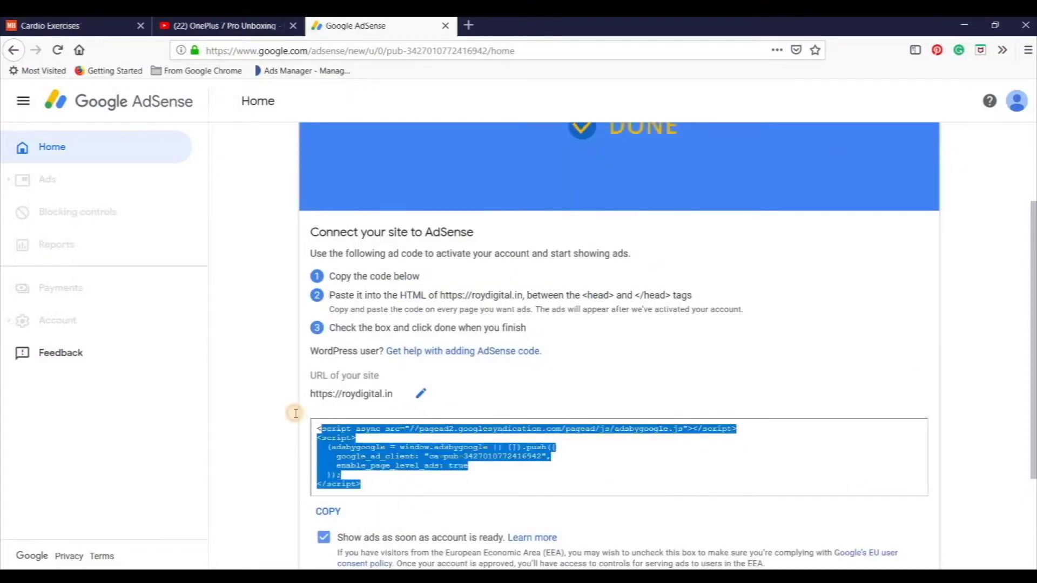
right_click(347, 451)
left_click(379, 489)
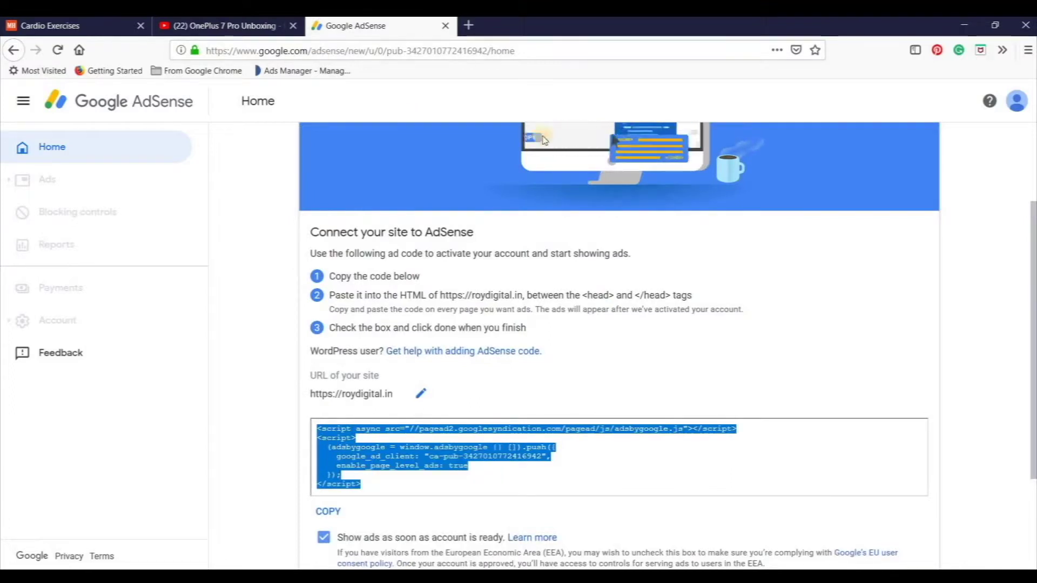
key("alt+Tab")
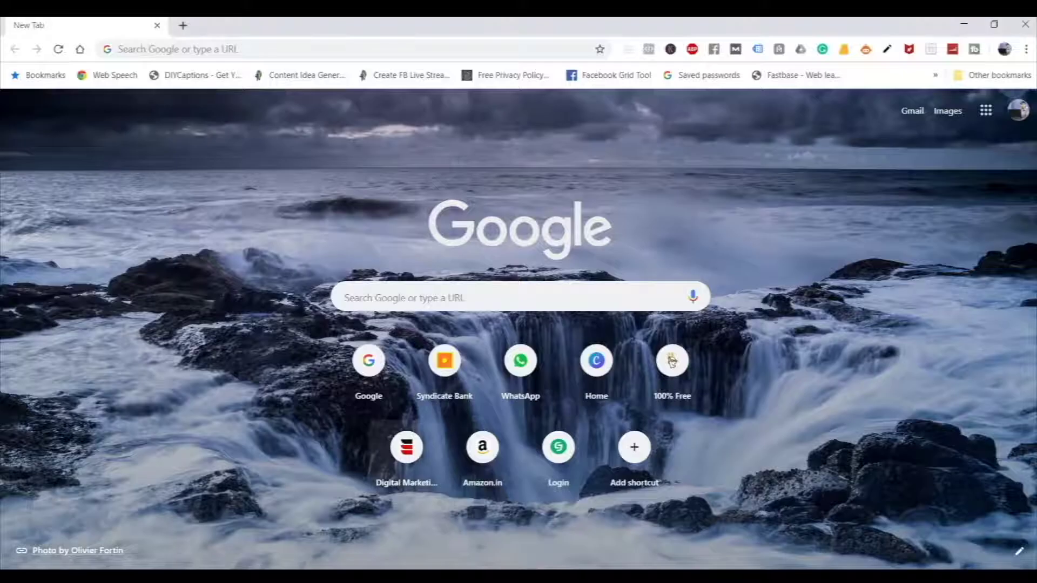
Load roydigital.in/wp-admin and go to Appearance > Theme Editor.
left_click(193, 44)
type("roy")
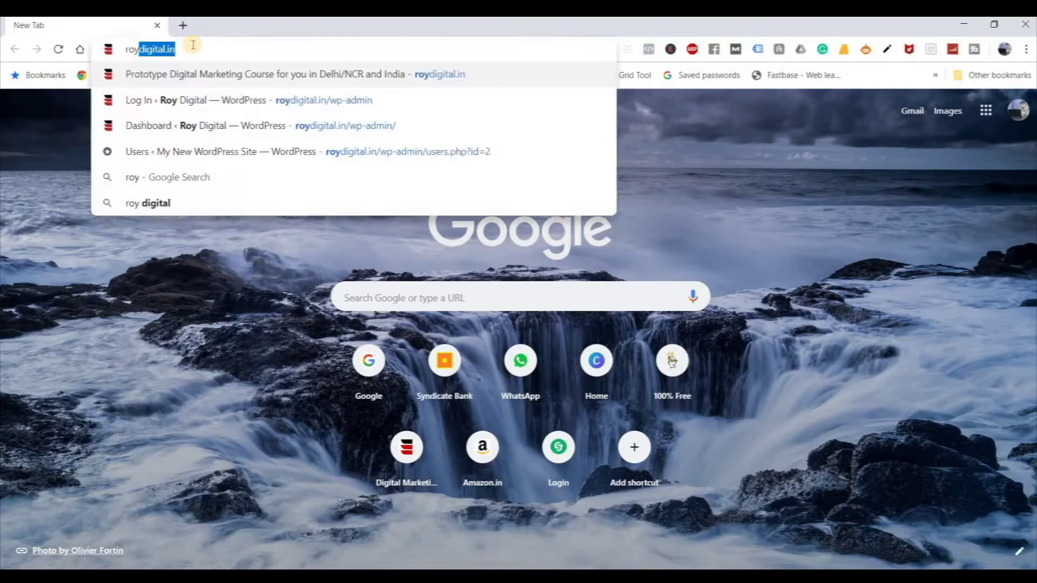
type("digital.in/w")
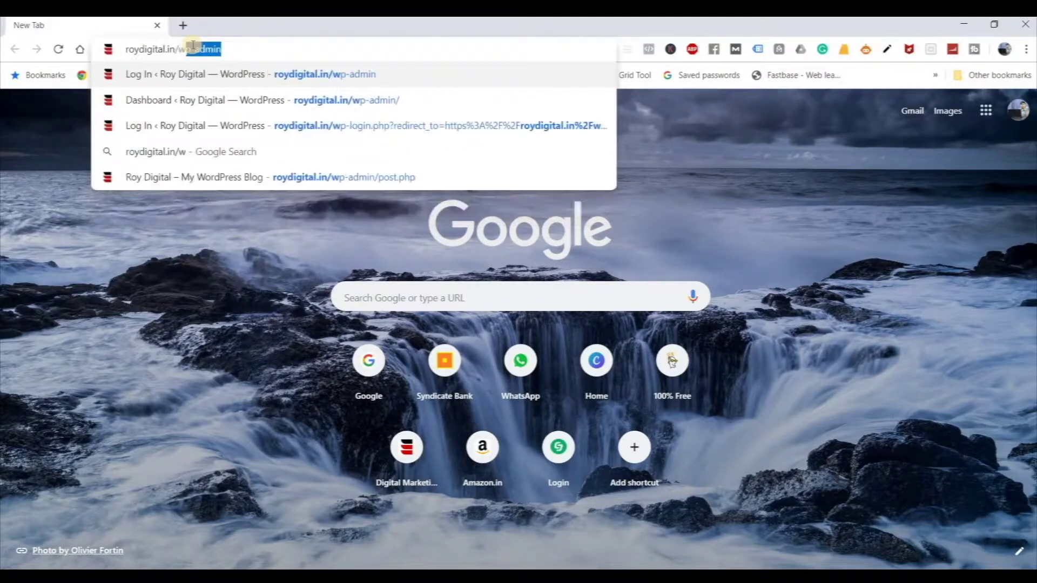
key("Return")
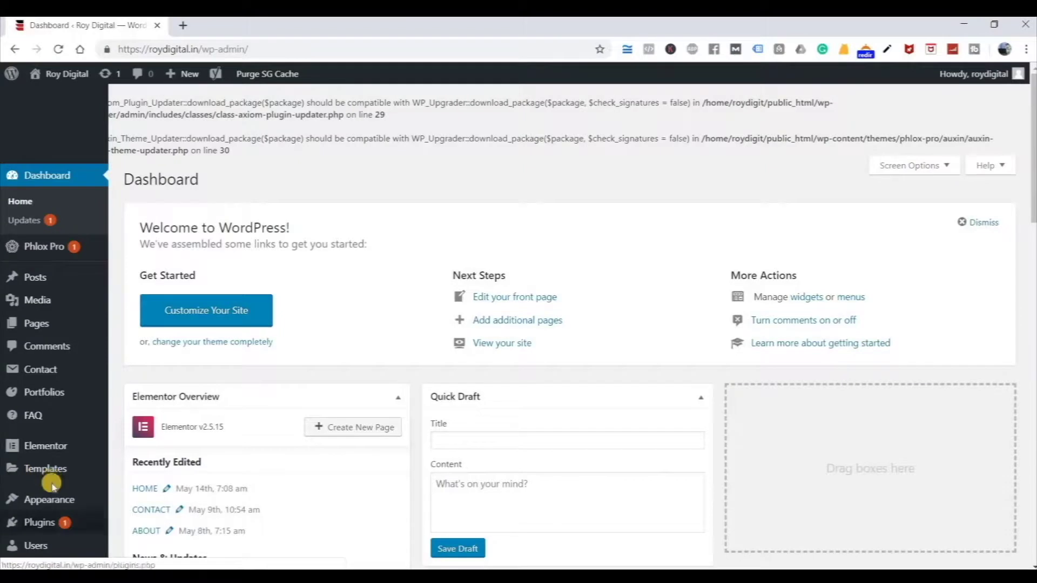
scroll(57, 454, "down", 1)
mouse_move(60, 435)
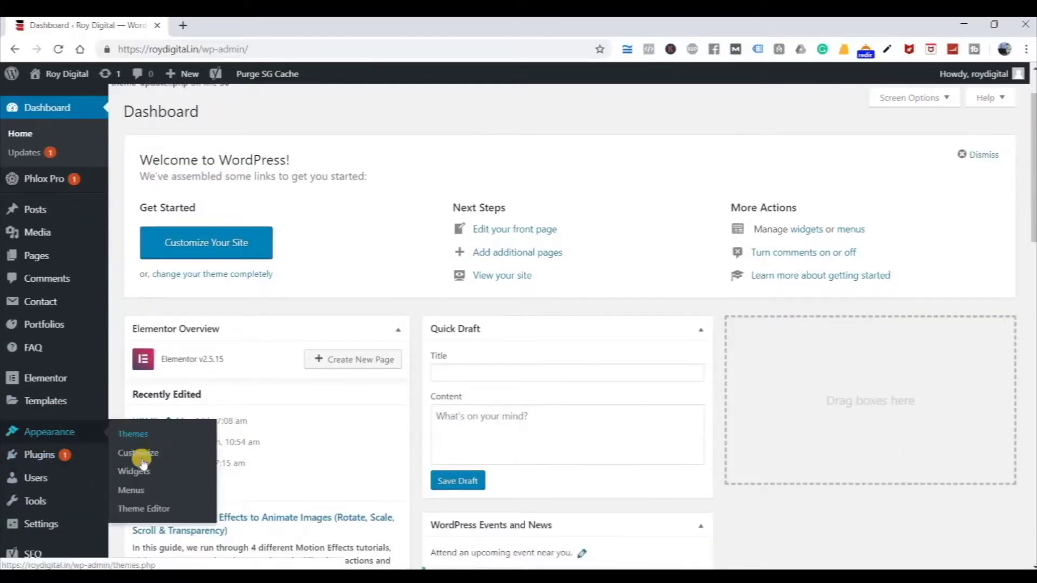
left_click(150, 510)
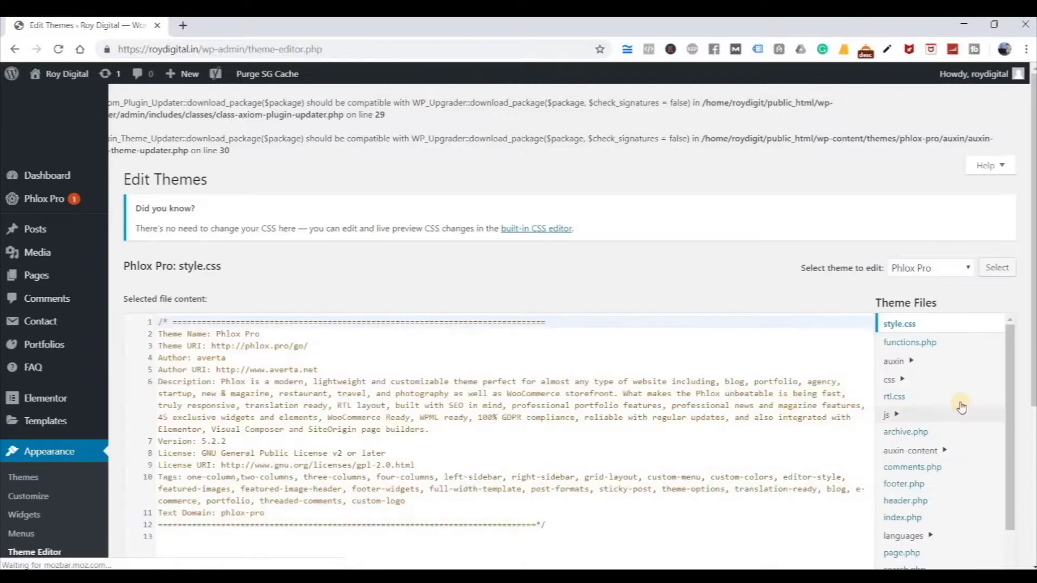
Open the Phlox Pro header.php theme file for editing.
scroll(956, 410, "down", 2)
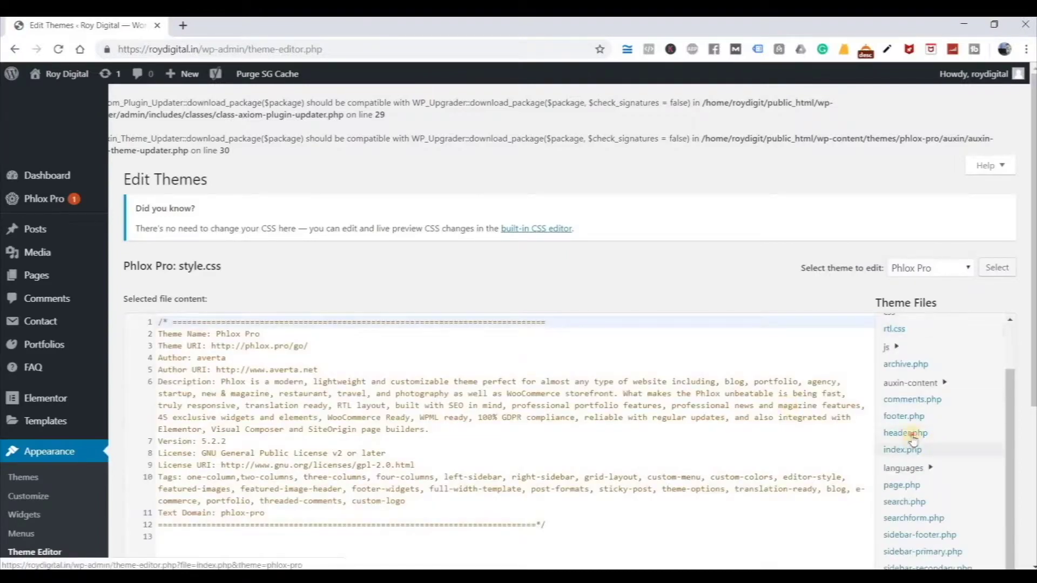
left_click(916, 438)
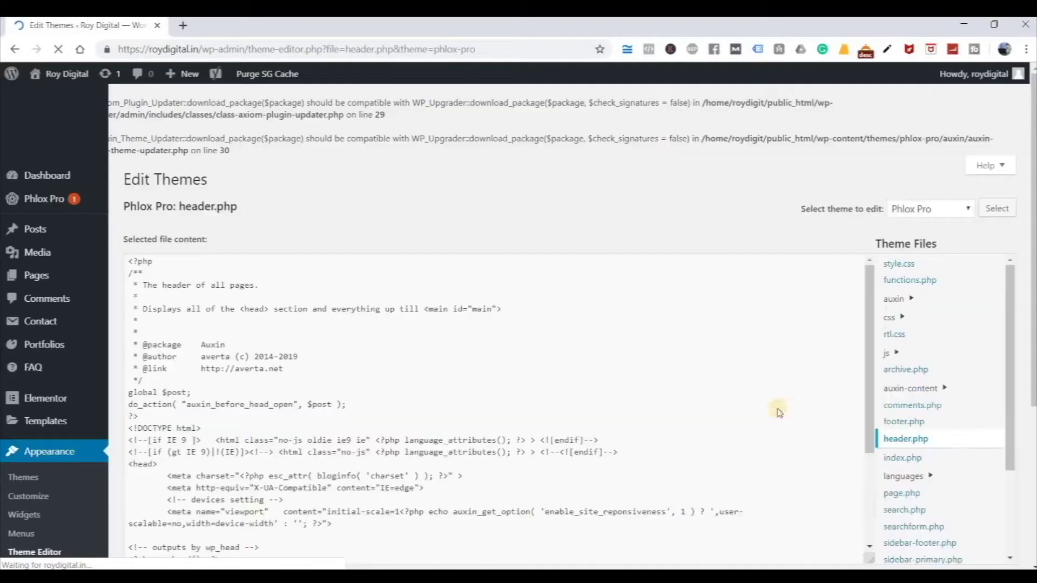
scroll(729, 267, "down", 3)
scroll(594, 303, "down", 4)
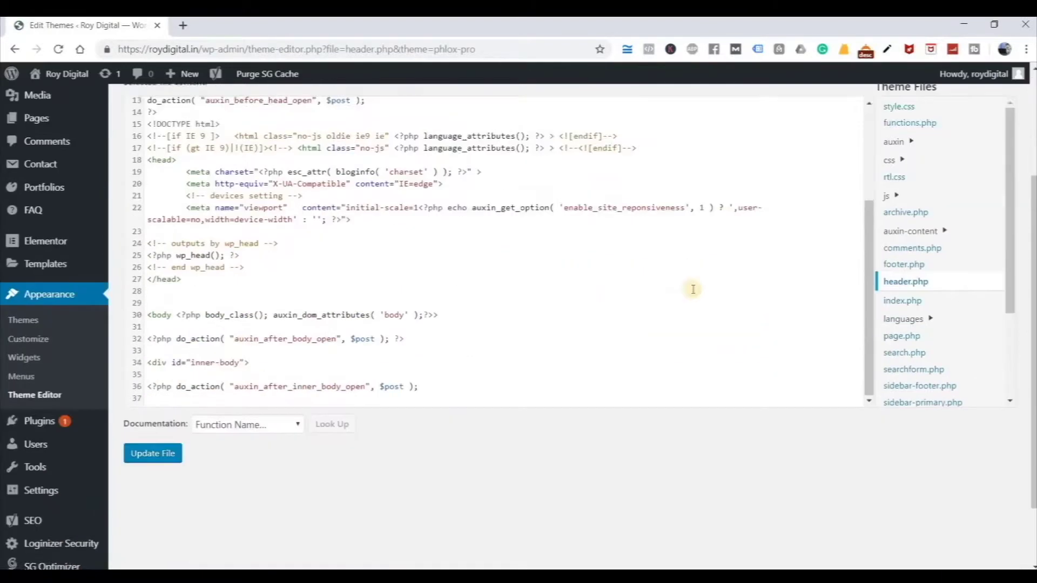
Paste the AdSense script on a new line after line 36 and save header.php.
left_click(476, 342)
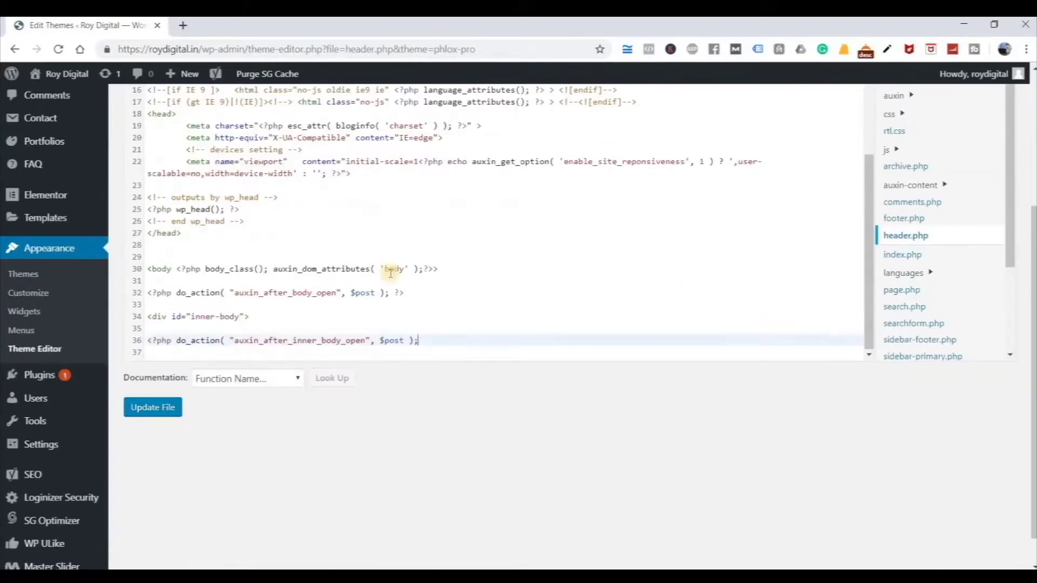
left_click(216, 353)
key("Return")
key("Tab")
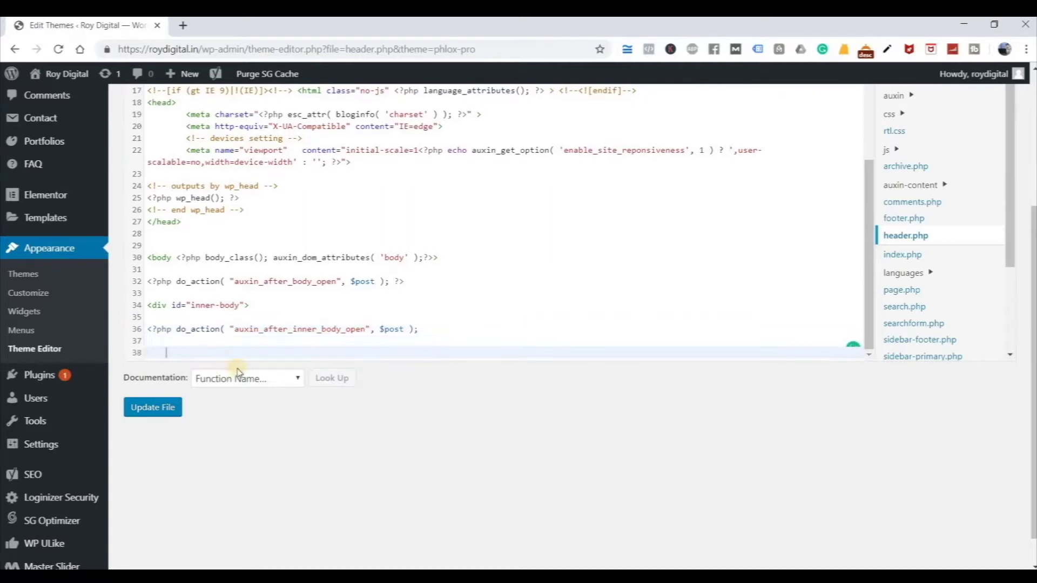
key("ctrl+v")
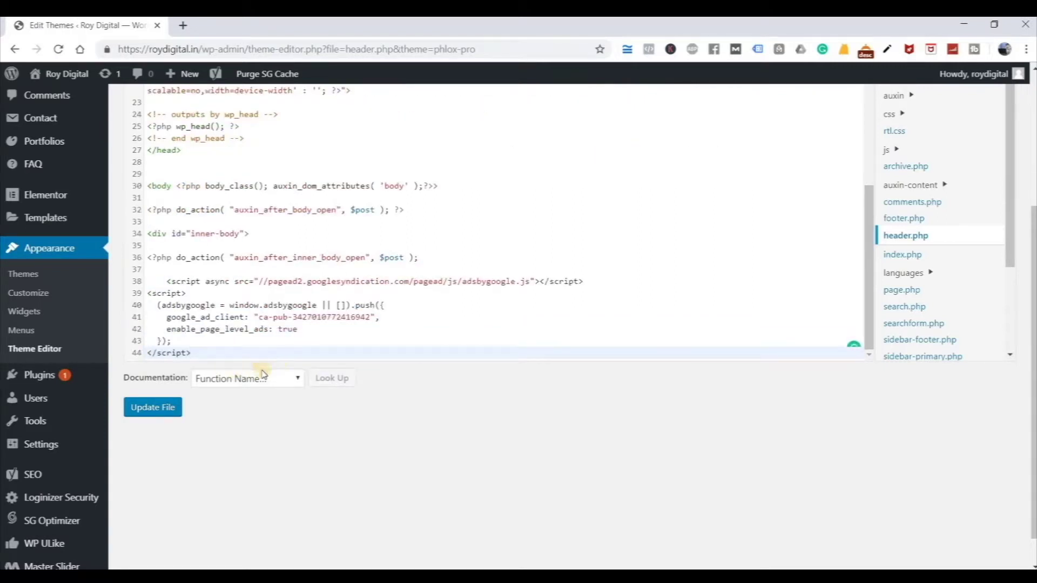
key("ctrl+s")
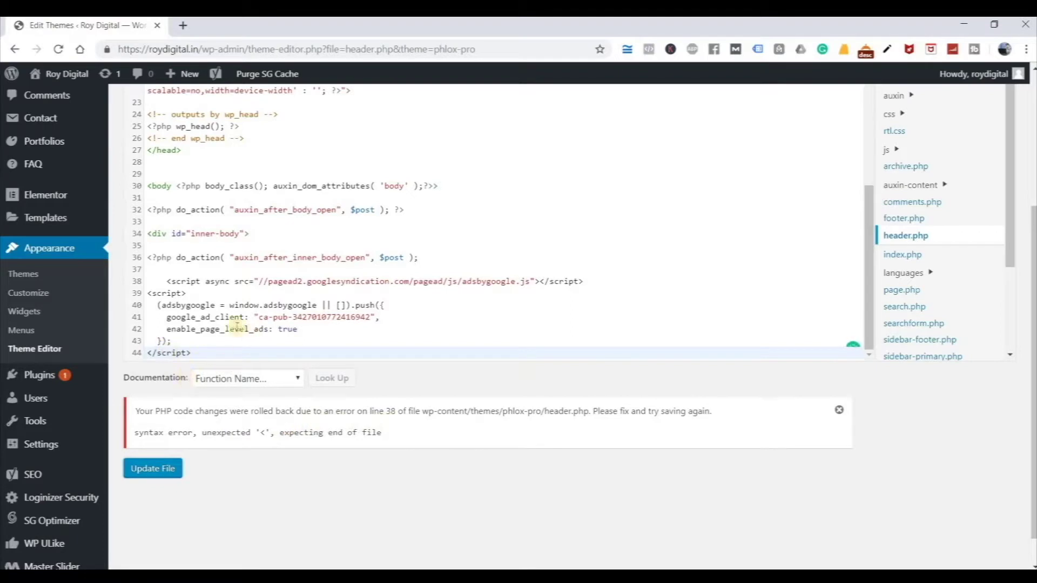
Delete the pasted script block on lines 38–44 and update header.php.
left_click(171, 280)
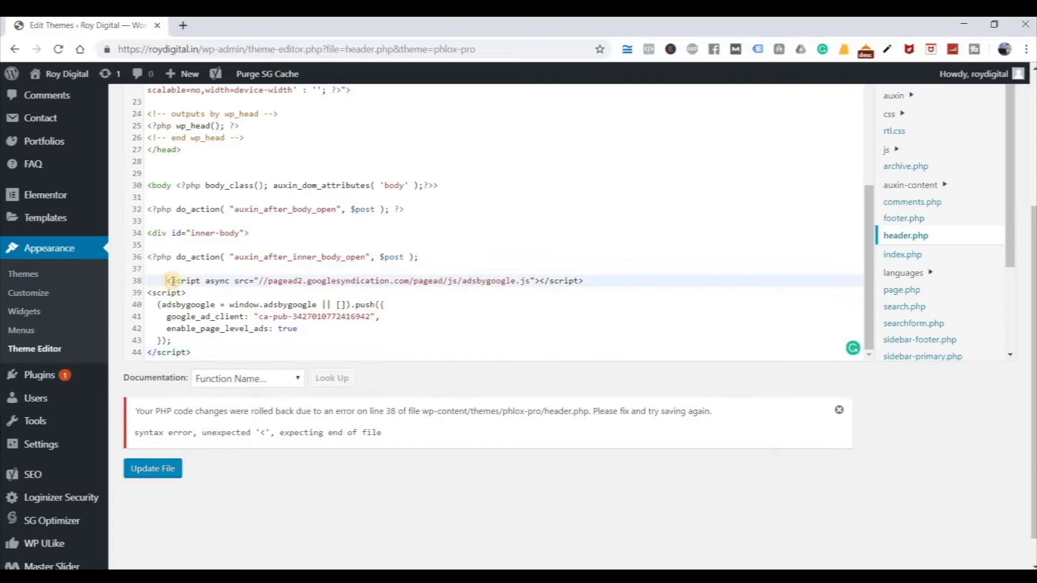
key("BackSpace")
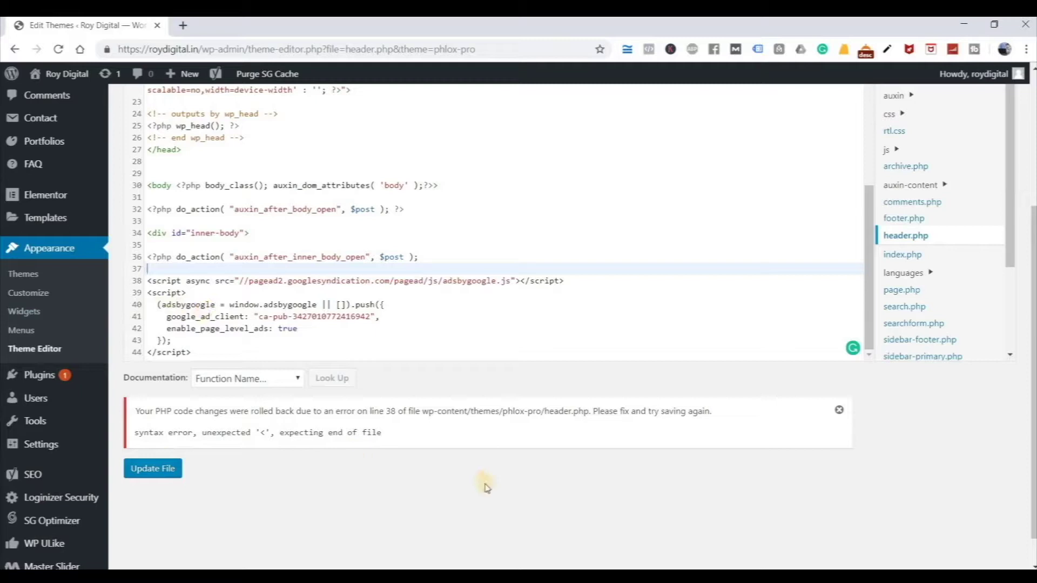
left_click_drag(196, 348, 141, 281)
key("BackSpace")
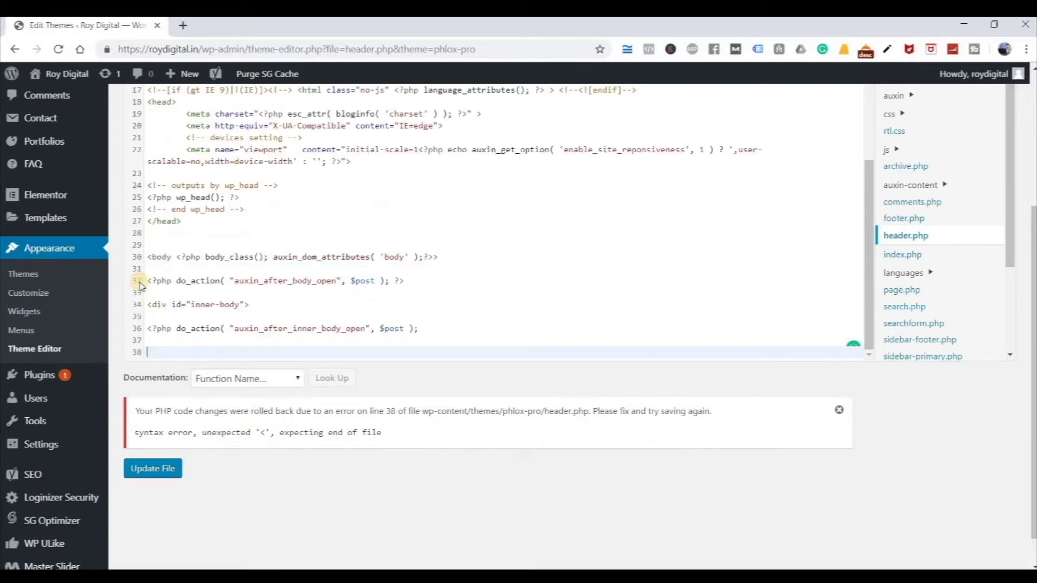
key("BackSpace")
left_click(156, 473)
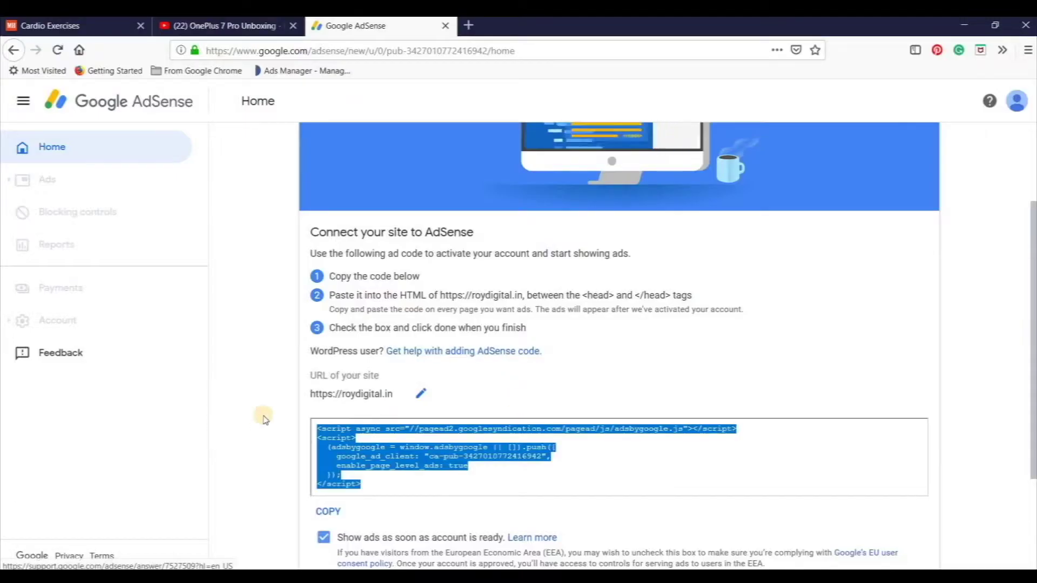
Deselect the ad code, then highlight the Notepad list of basic AdSense application parameters.
left_click(264, 419)
scroll(264, 418, "down", 2)
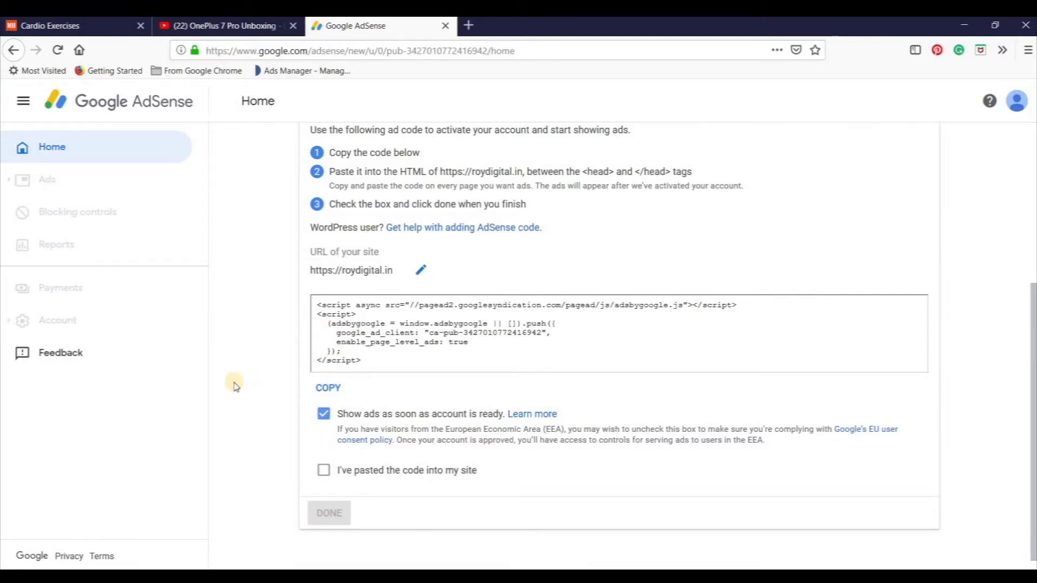
scroll(235, 385, "up", 5)
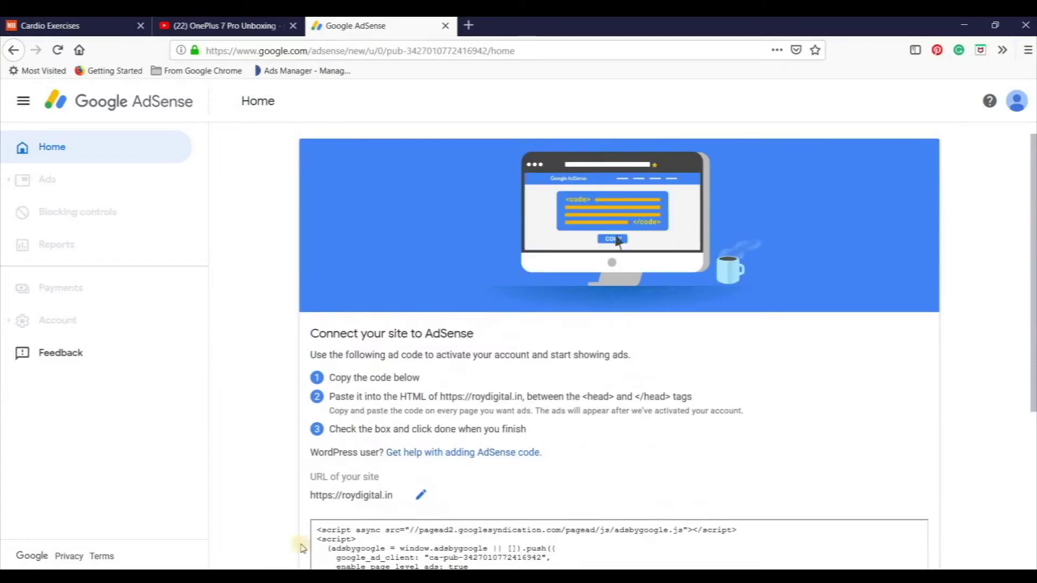
key("alt+Tab")
left_click_drag(229, 354, 690, 475)
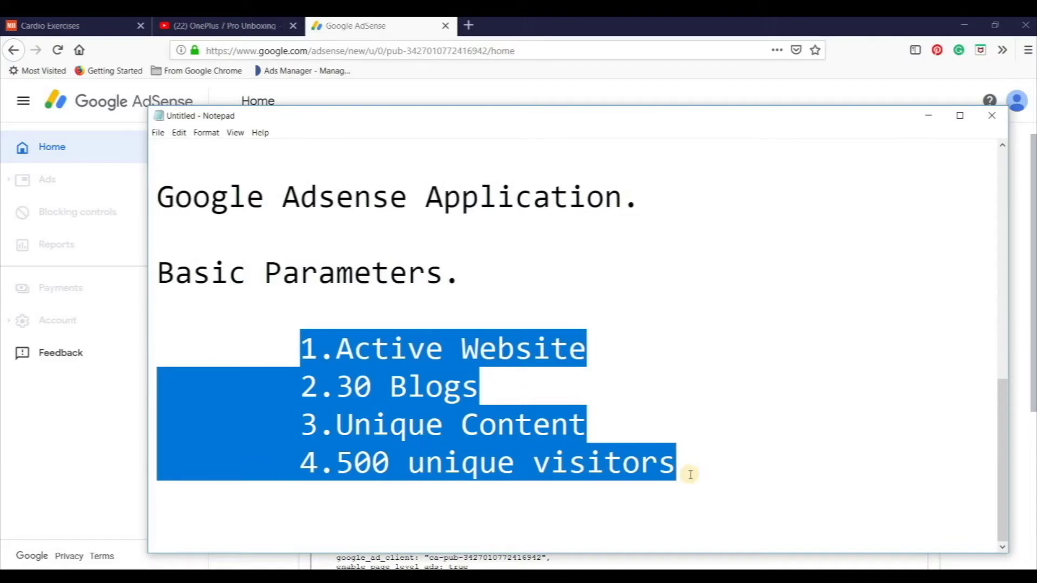